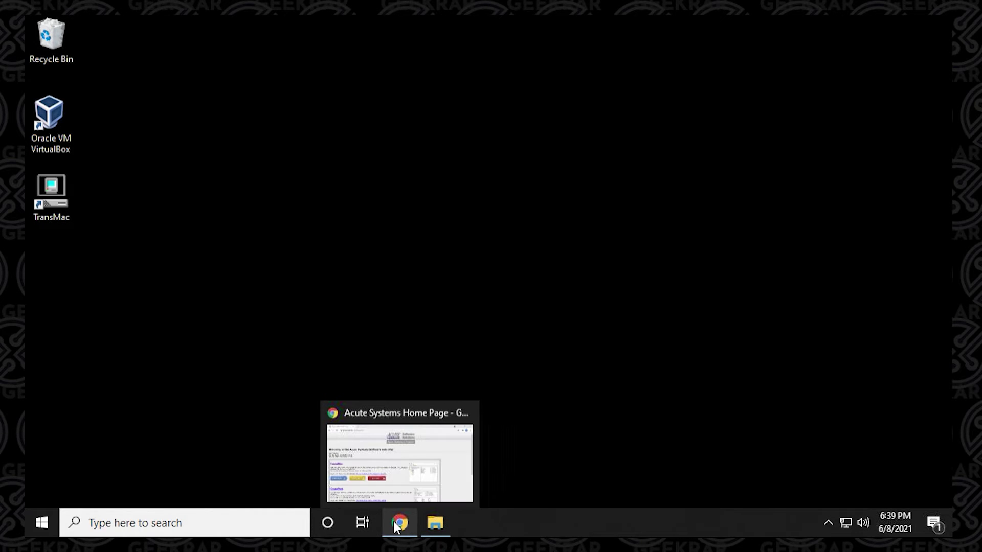
# - Bring Chrome forward and go to the TransMac product page on the Acute Systems site
pyautogui.click(393, 522)
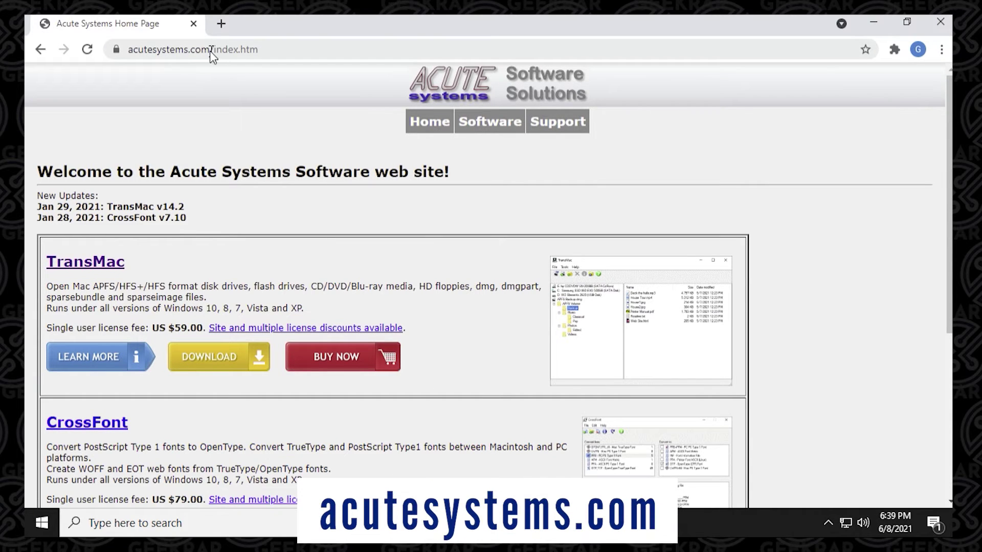
pyautogui.moveTo(207, 51); pyautogui.dragTo(127, 49)
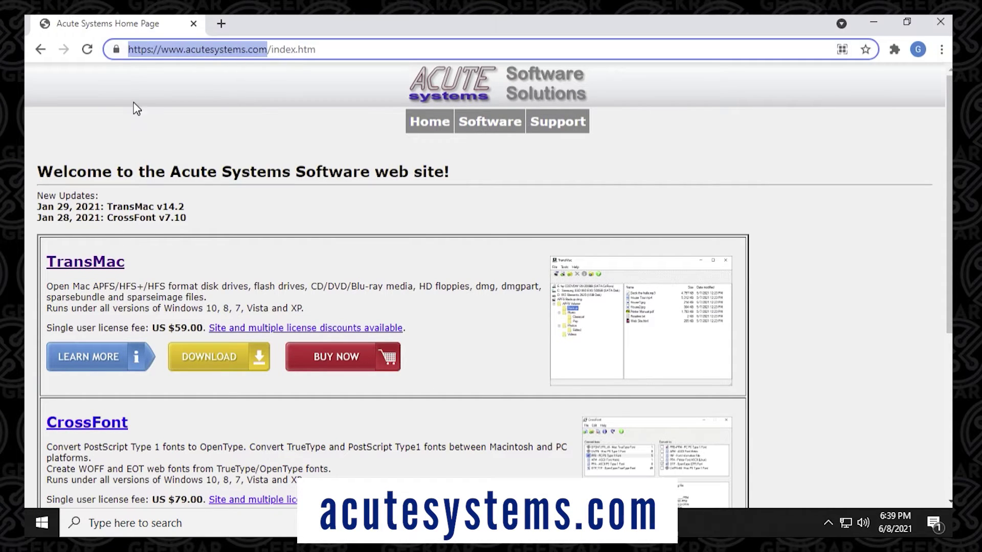
pyautogui.click(178, 275)
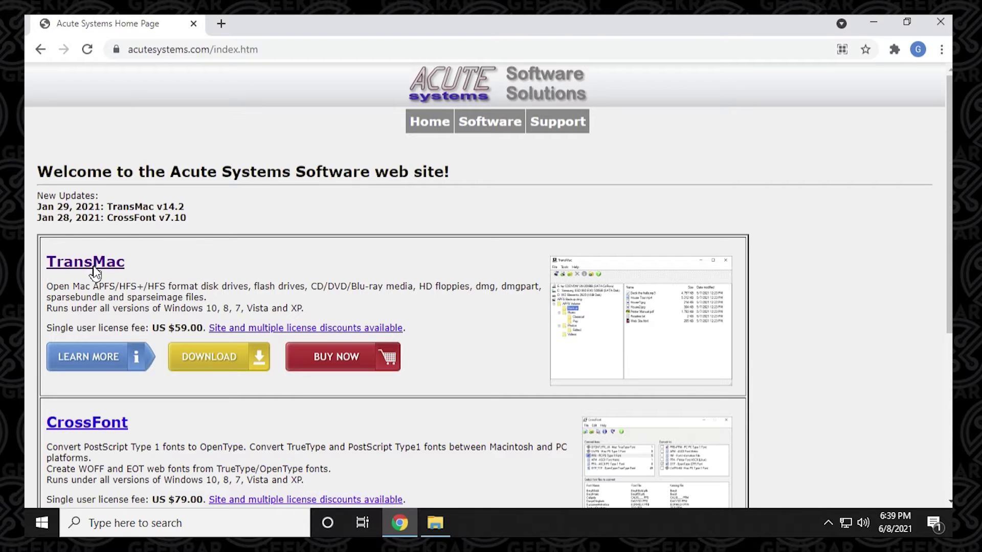
pyautogui.click(95, 270)
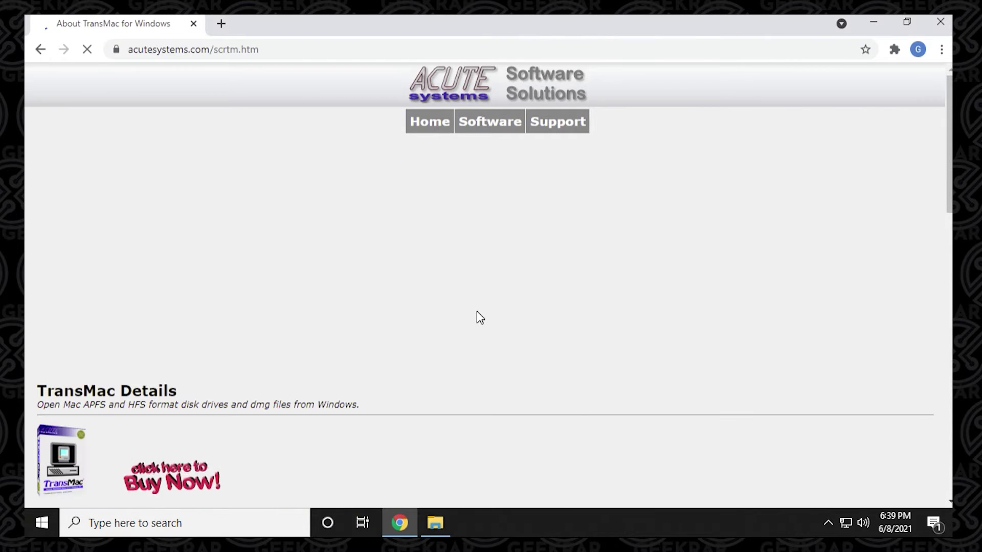
# - Download the tmsetup.zip installer archive and minimise Chrome
pyautogui.scroll(-7, 589, 367)
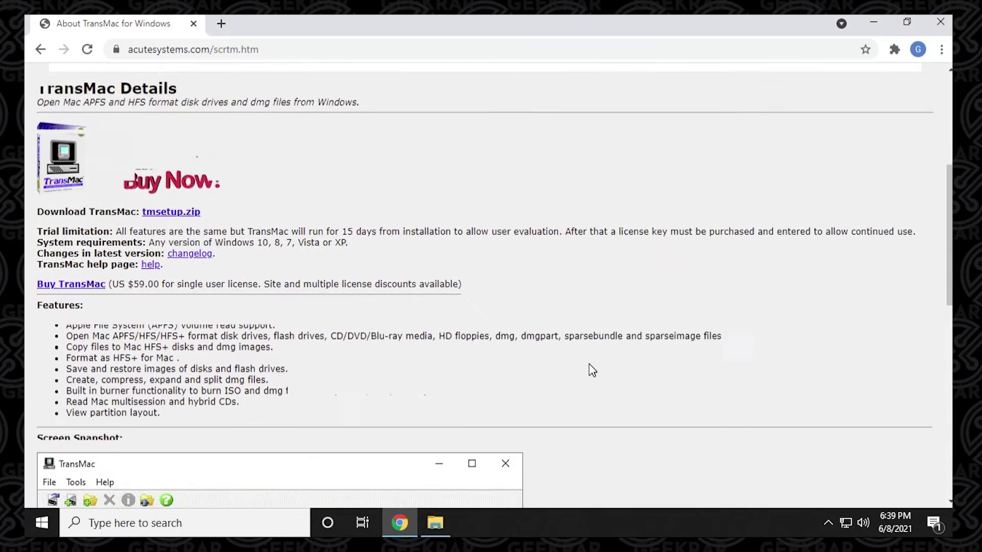
pyautogui.scroll(-3, 592, 370)
pyautogui.scroll(-8, 592, 371)
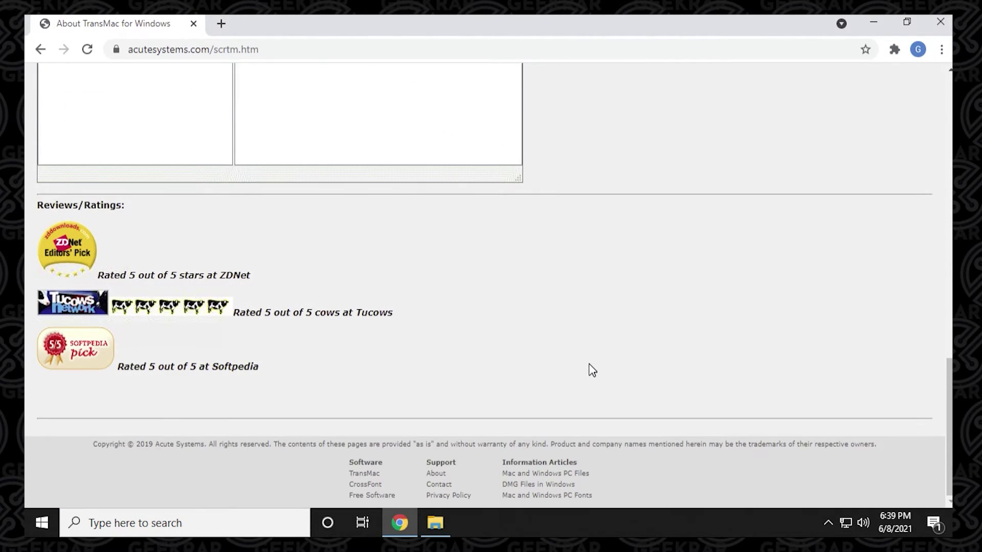
pyautogui.scroll(12, 593, 370)
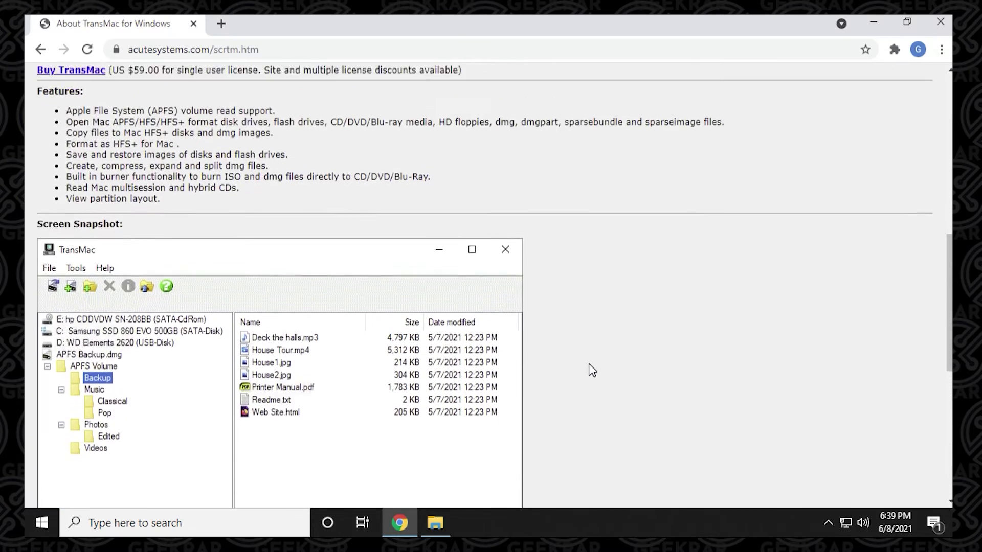
pyautogui.scroll(2, 591, 369)
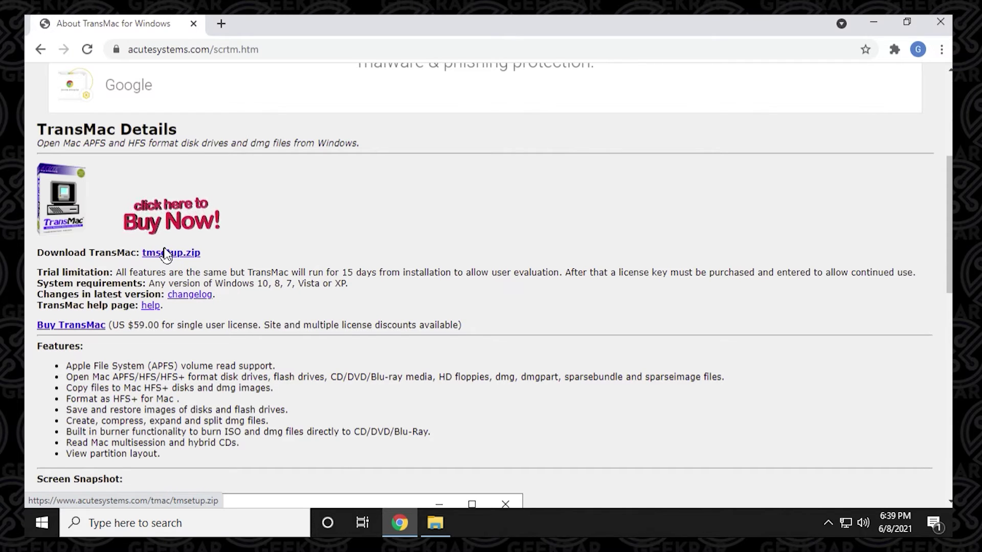
pyautogui.click(168, 254)
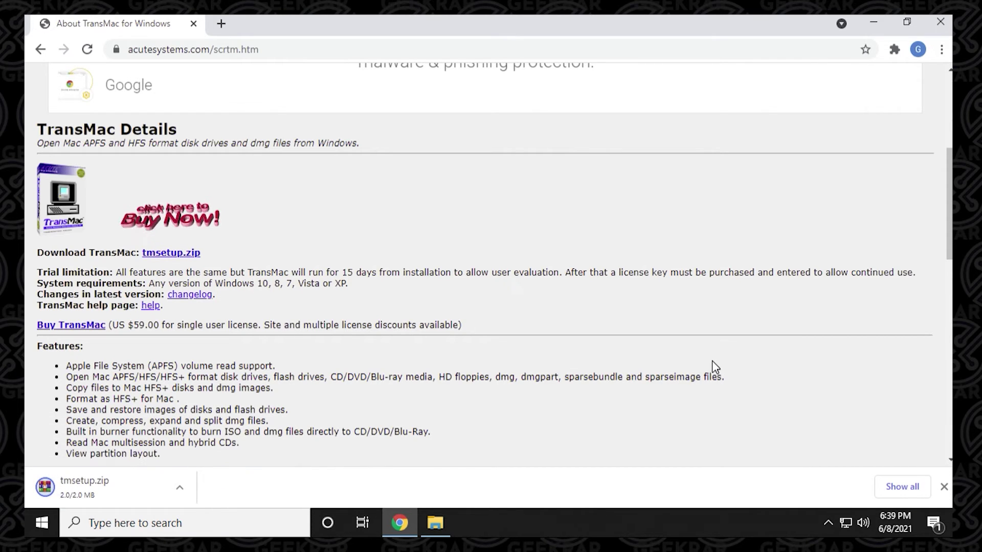
pyautogui.click(874, 27)
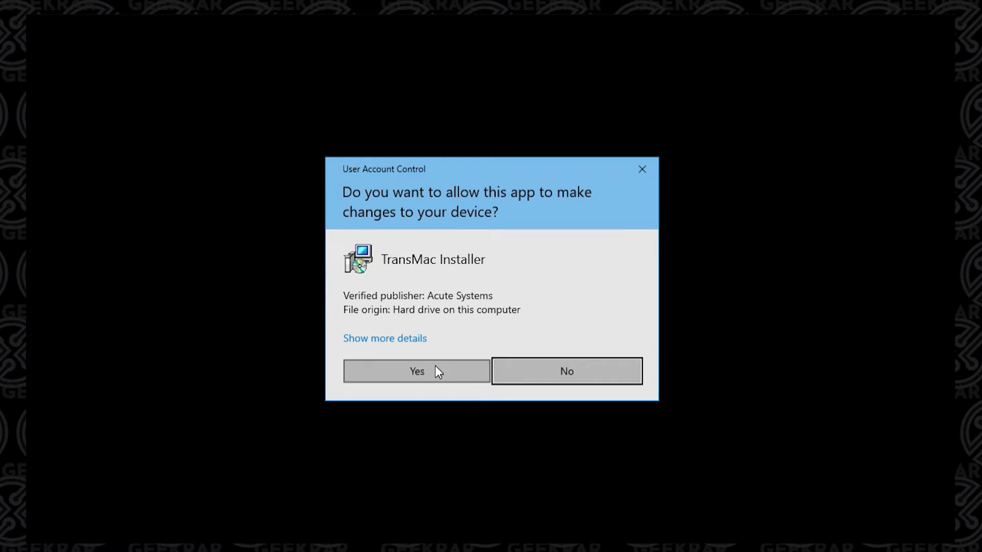
# - Allow the TransMac installer to run and accept the license agreement
pyautogui.click(434, 367)
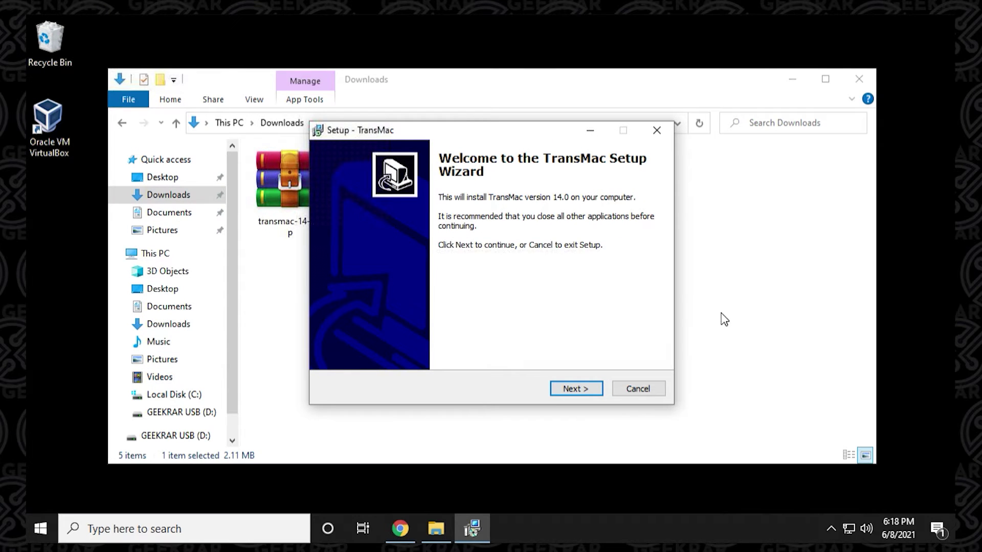
pyautogui.click(591, 390)
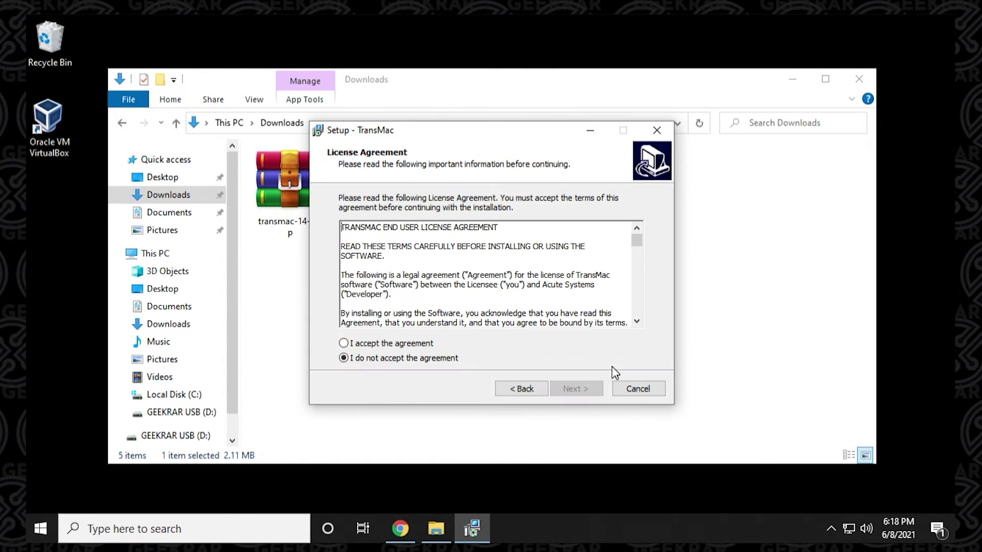
pyautogui.click(419, 347)
pyautogui.click(568, 390)
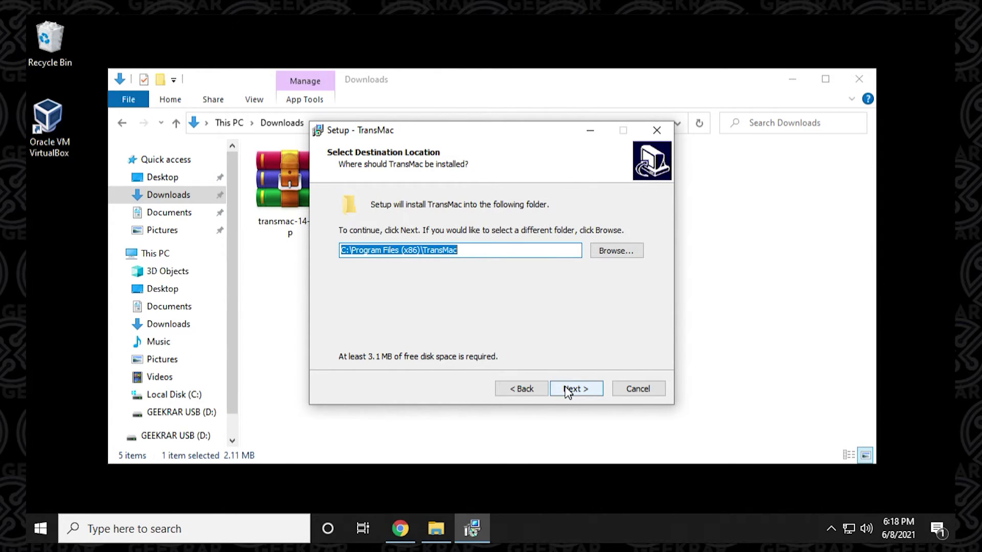
# - Install with the default Program Files folder, Start Menu folder, desktop icon and .dmg association, then finish
pyautogui.click(568, 389)
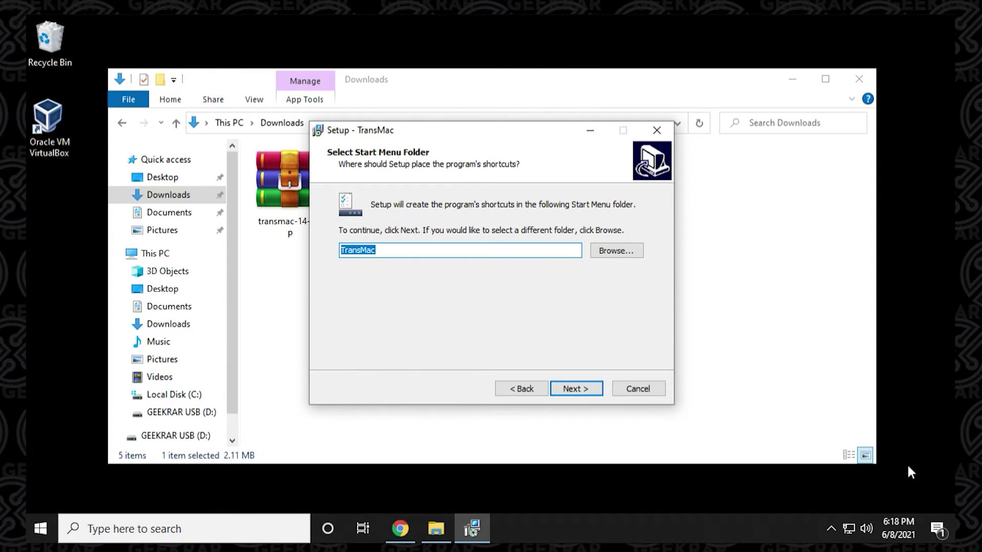
pyautogui.click(588, 391)
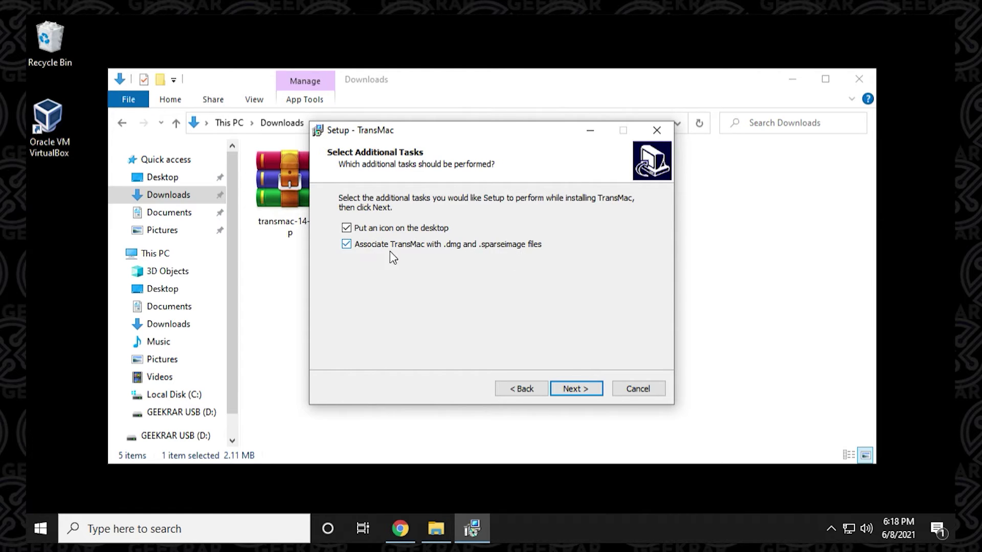
pyautogui.click(573, 389)
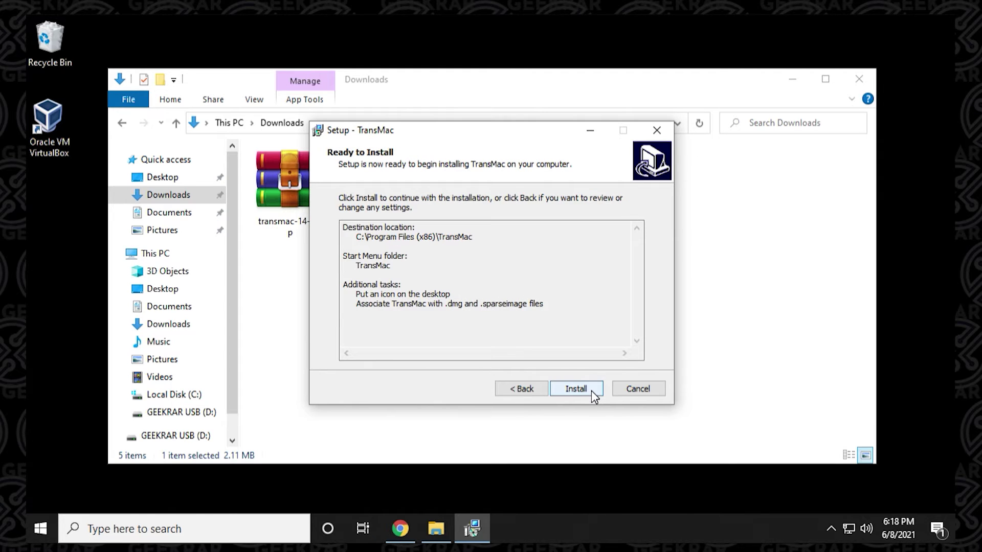
pyautogui.click(592, 390)
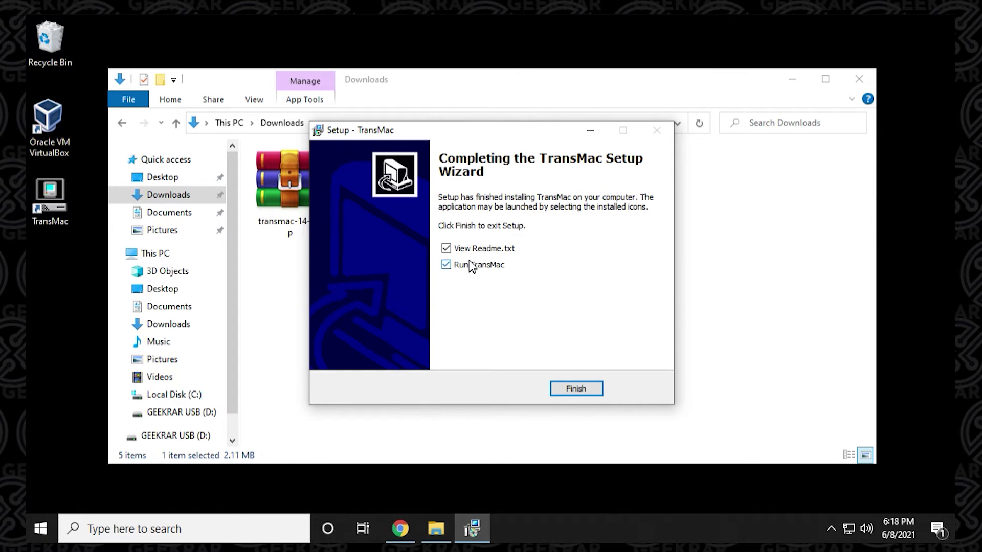
pyautogui.click(568, 388)
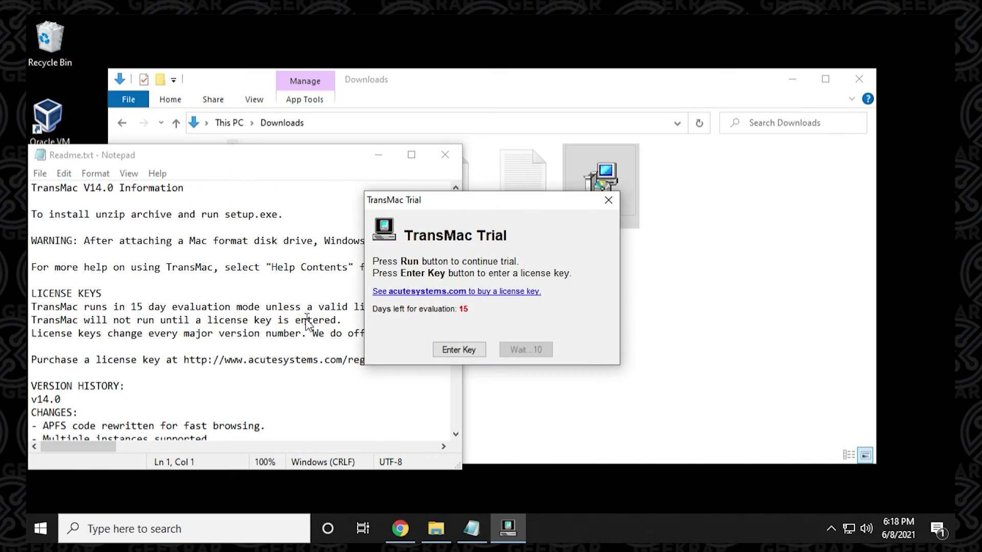
# - Close Readme.txt, the TransMac Help page and the Downloads folder, then centre TransMac
pyautogui.click(445, 155)
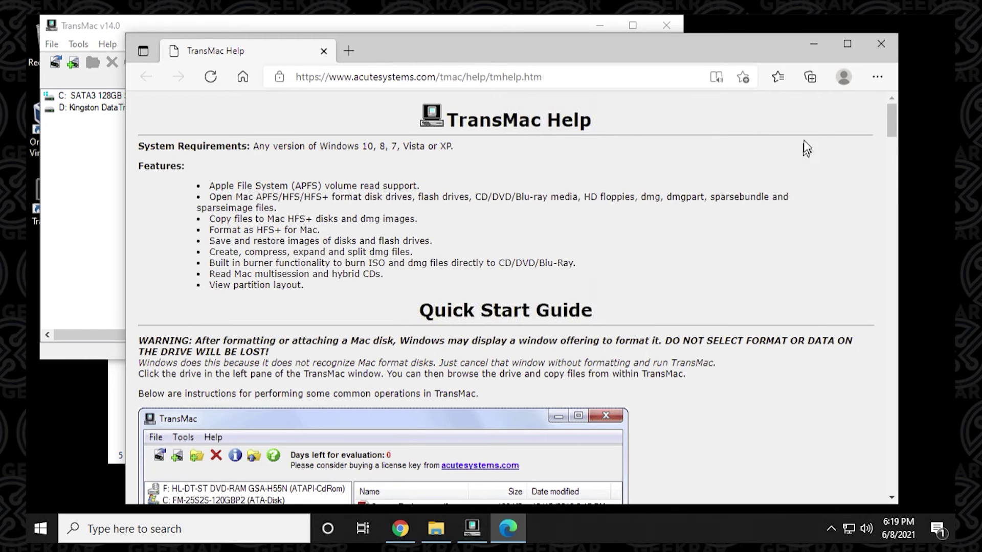
pyautogui.click(878, 49)
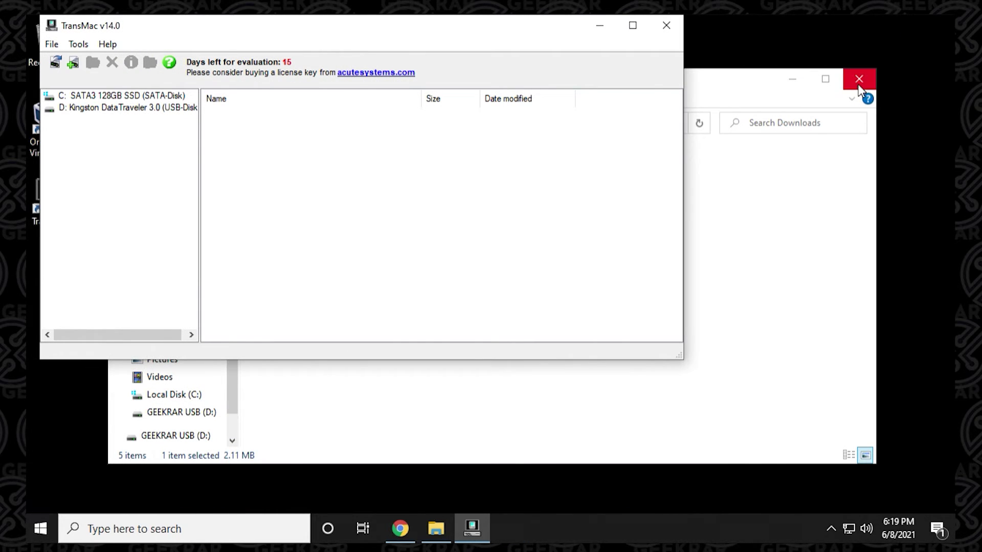
pyautogui.click(793, 79)
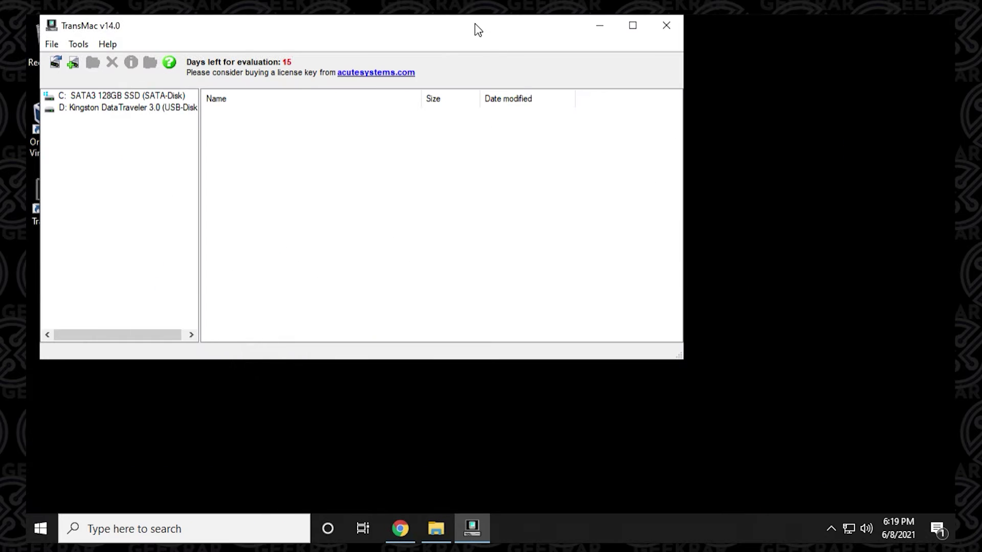
pyautogui.moveTo(476, 28); pyautogui.dragTo(607, 88)
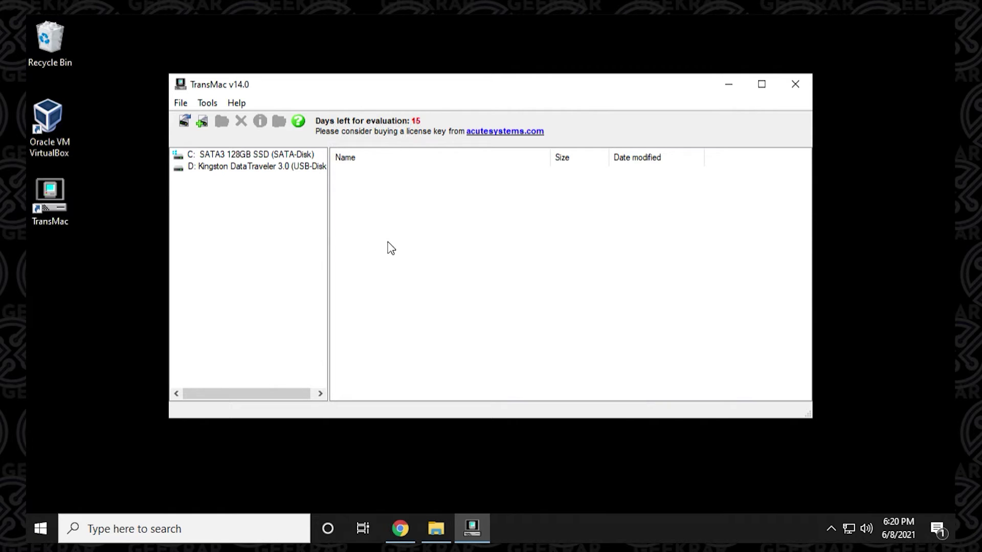
# - Choose Format Disk for Mac on the D: Kingston DataTraveler 3.0 drive
pyautogui.rightClick(243, 171)
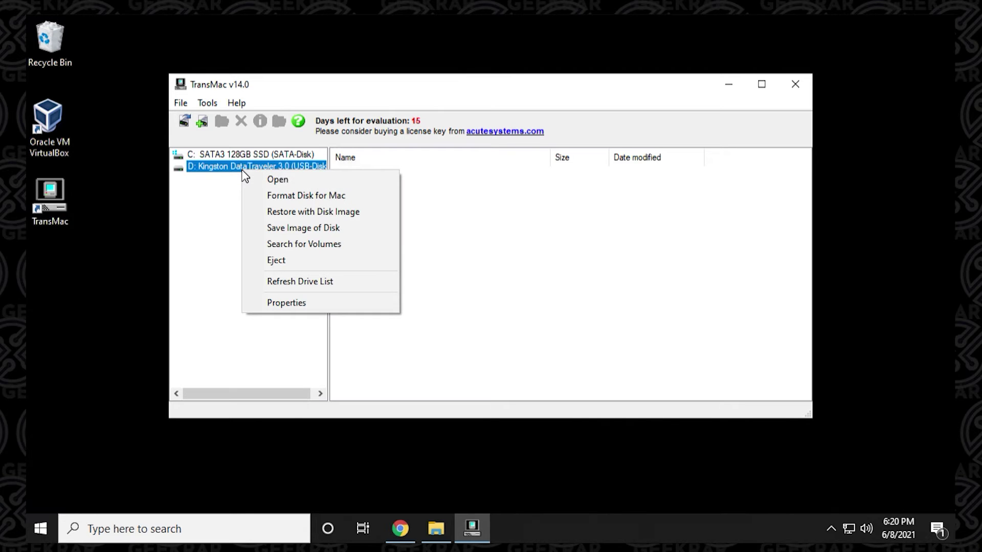
pyautogui.click(314, 200)
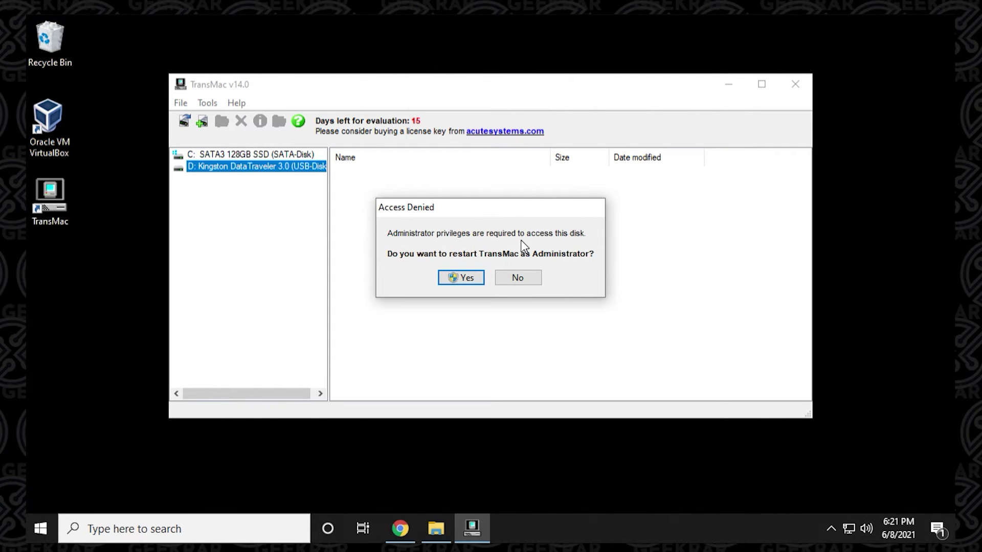
# - Restart TransMac as Administrator, approve the UAC prompt, and continue the trial
pyautogui.click(473, 282)
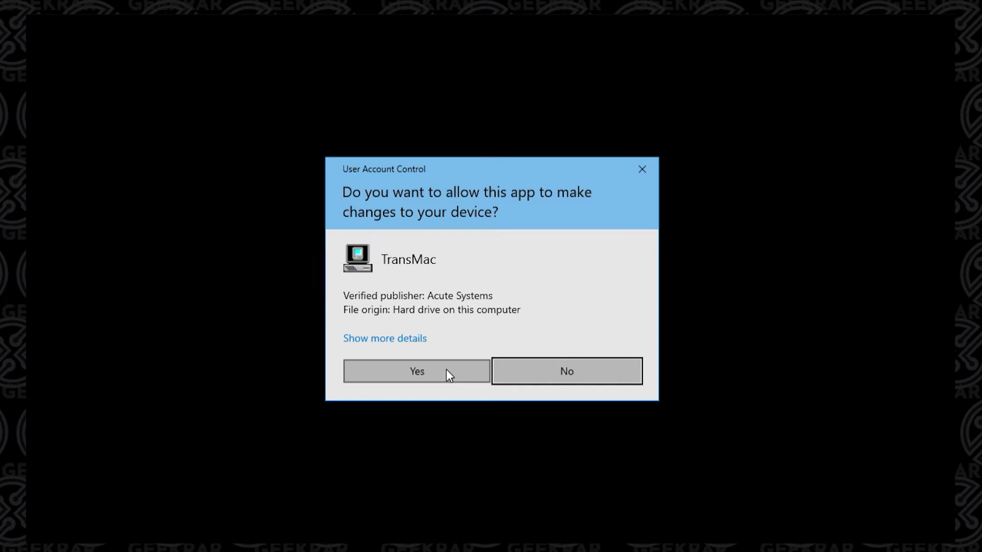
pyautogui.click(446, 369)
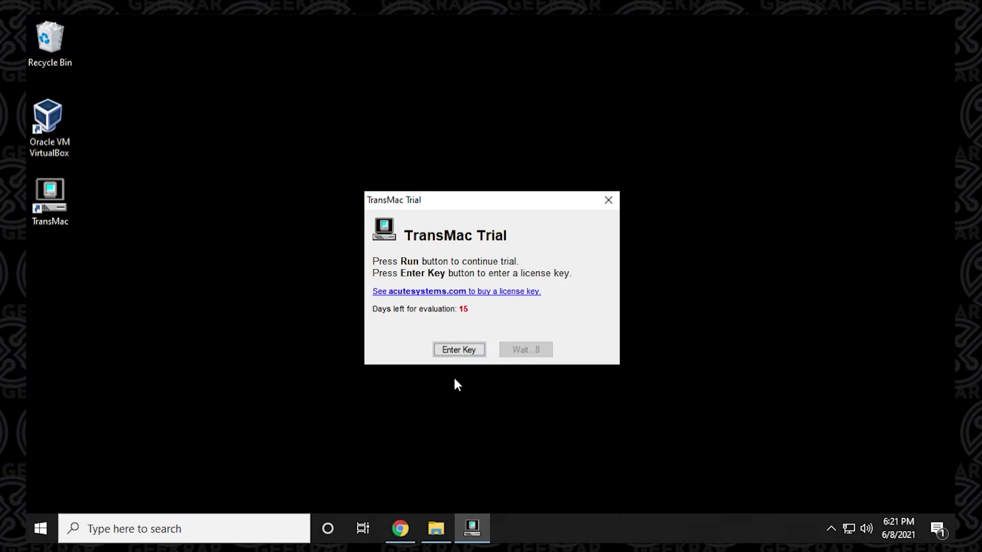
pyautogui.click(518, 348)
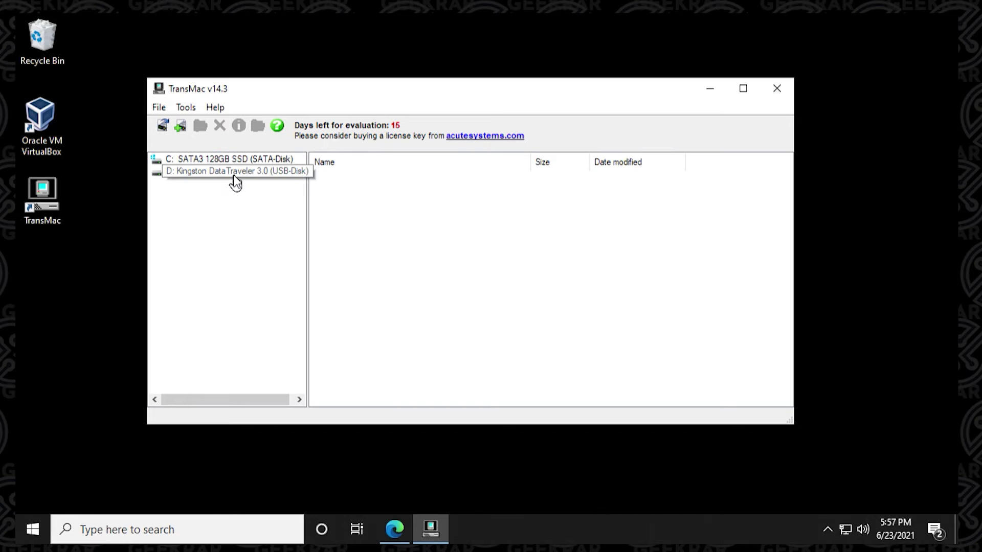
# - Format the D: Kingston drive for Mac, overwriting its PC volumes, with volume name BigSur
pyautogui.rightClick(234, 176)
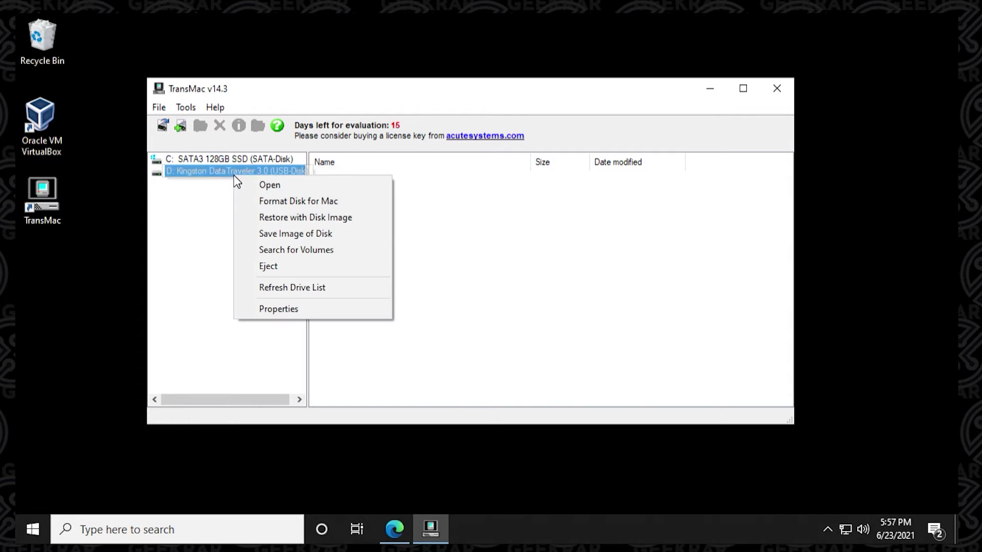
pyautogui.click(275, 201)
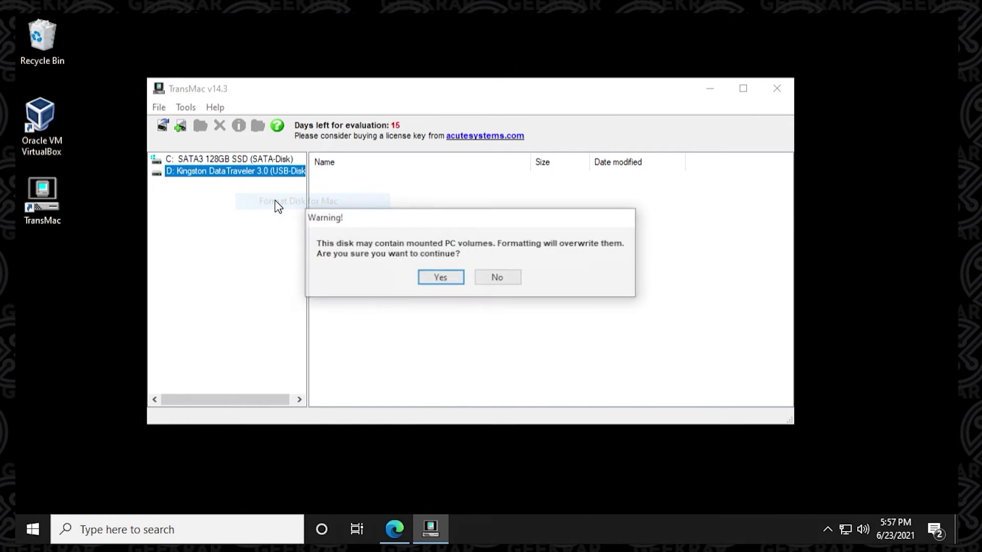
pyautogui.click(441, 277)
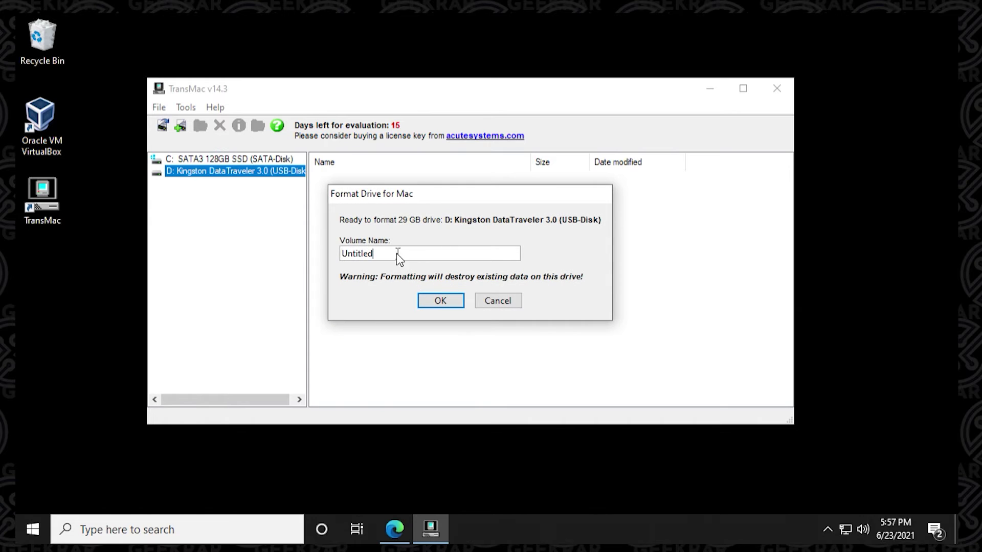
pyautogui.moveTo(396, 253); pyautogui.dragTo(302, 250)
pyautogui.write('BigSure')
pyautogui.press('BackSpace')
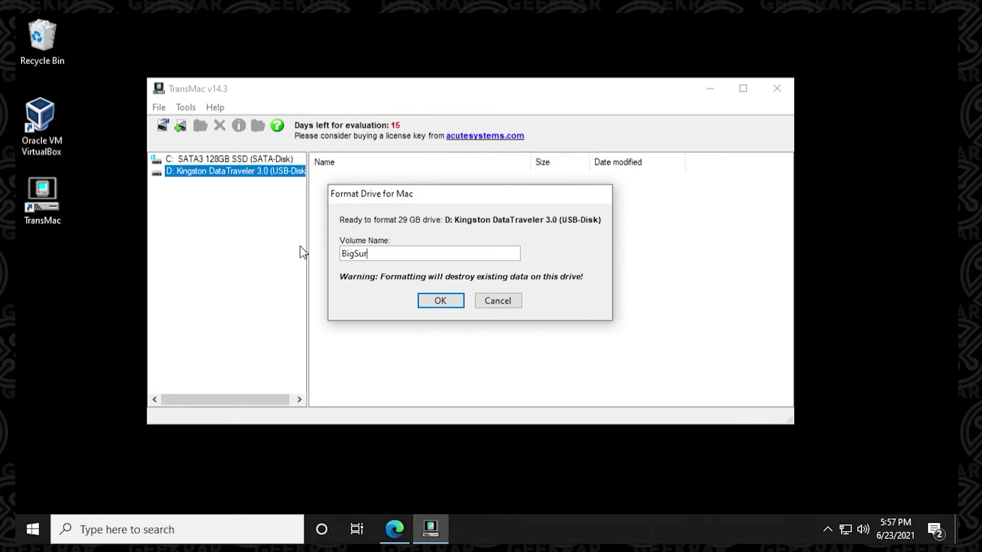
pyautogui.click(436, 302)
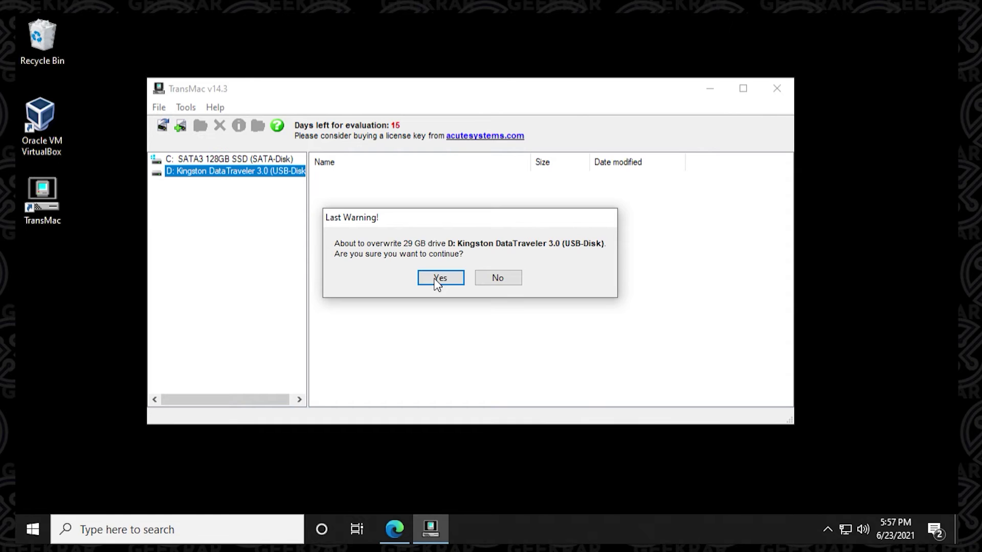
pyautogui.click(438, 281)
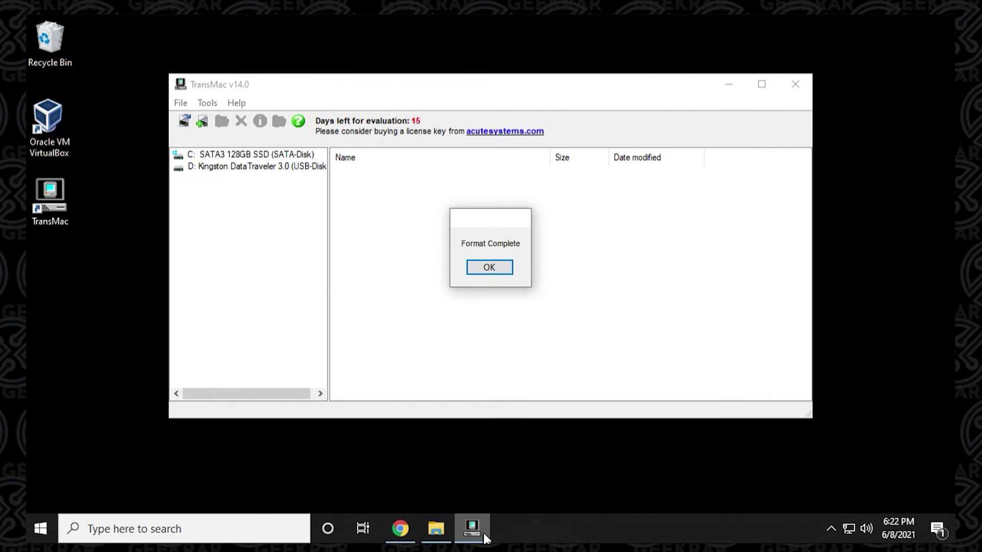
pyautogui.click(489, 268)
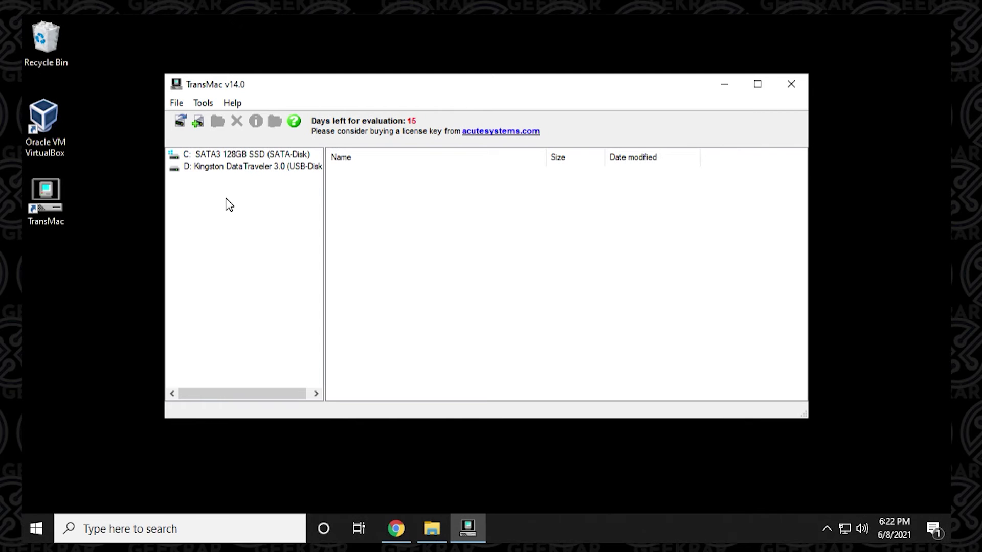
# - Restore the D: Kingston drive with the Big Sur 11.1 DMG from Downloads
pyautogui.rightClick(226, 167)
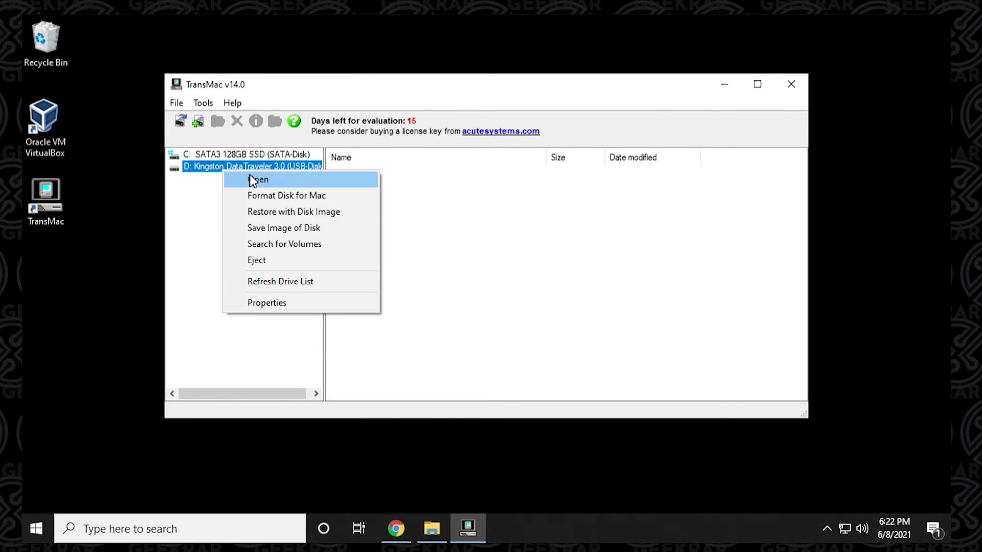
pyautogui.click(359, 213)
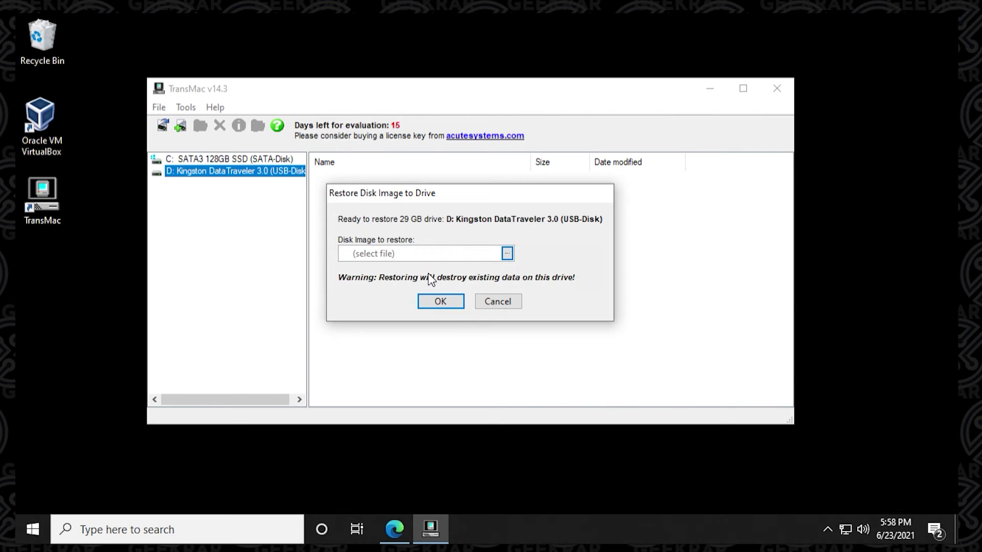
pyautogui.click(507, 253)
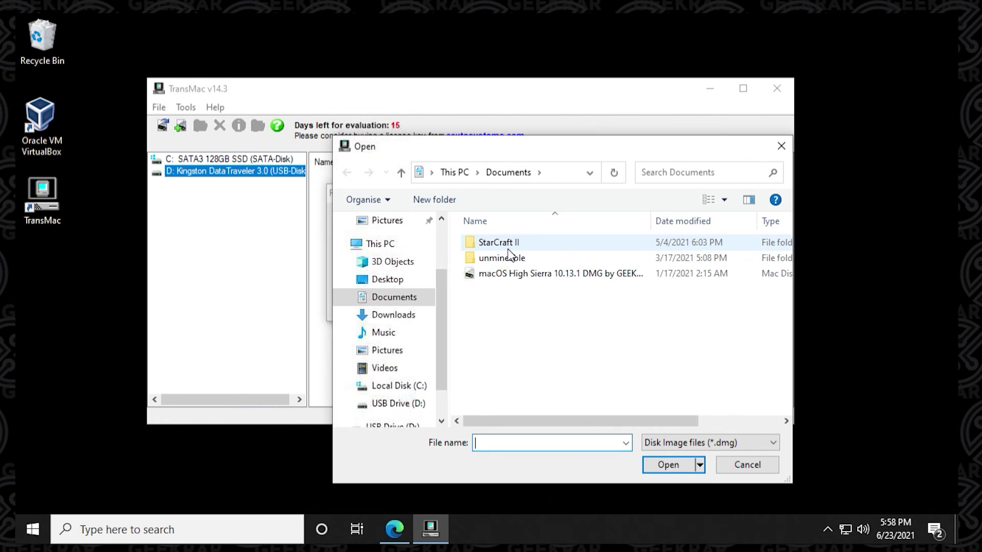
pyautogui.click(392, 284)
pyautogui.click(394, 315)
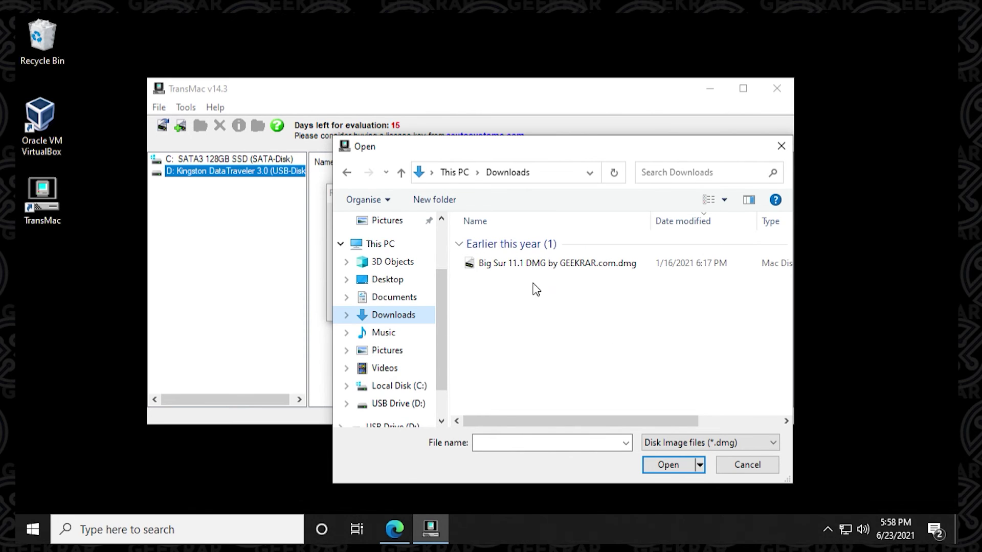
pyautogui.click(582, 267)
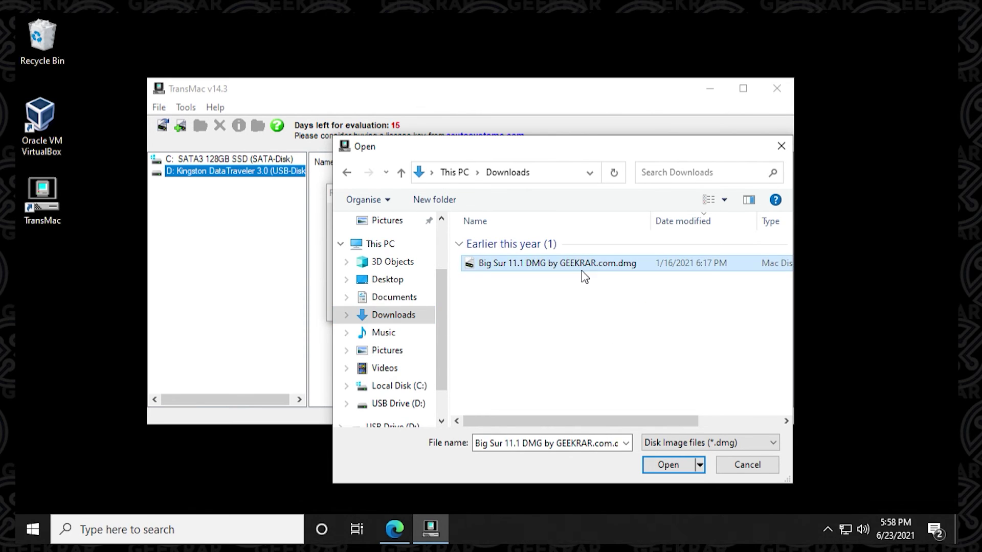
pyautogui.click(669, 466)
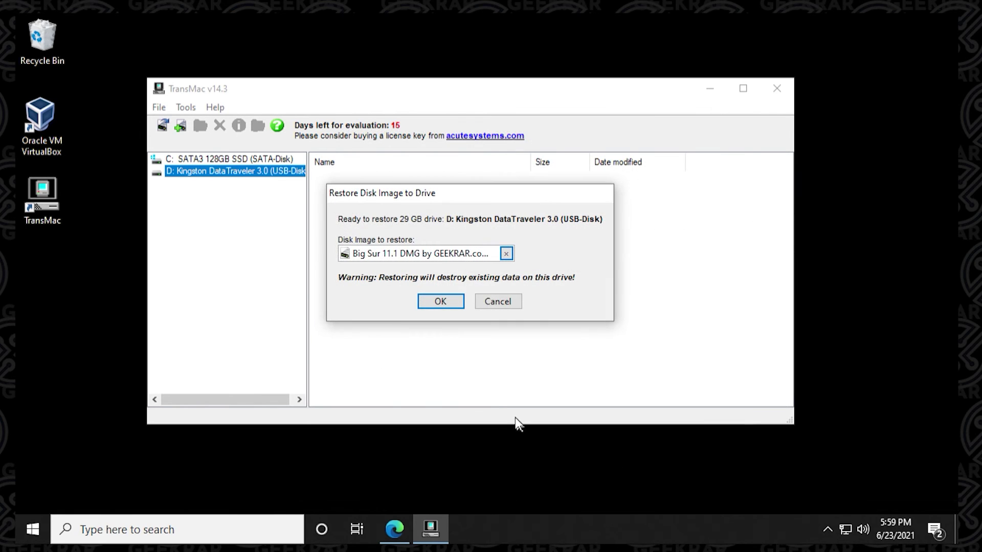
pyautogui.click(438, 300)
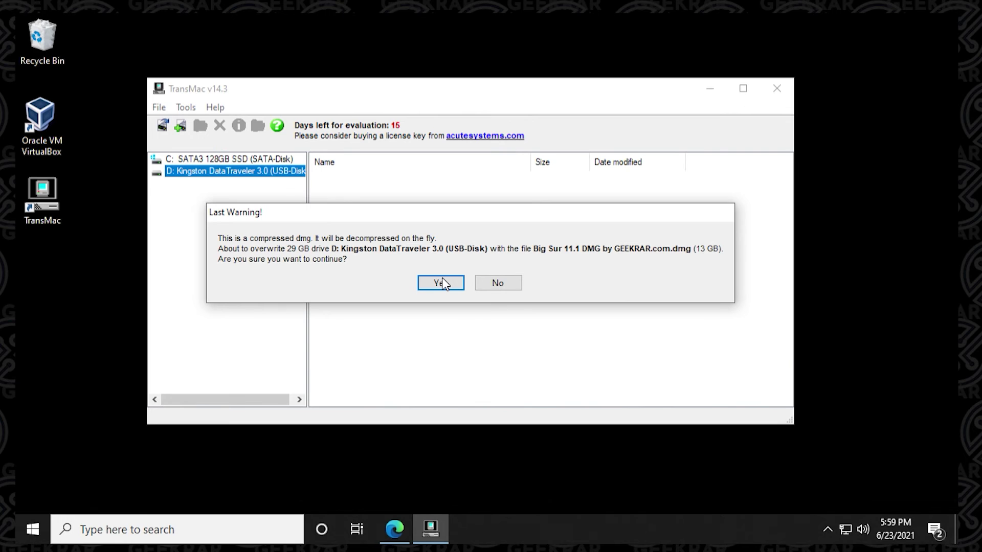
# - Accept the Last Warning to overwrite the Kingston drive with the Big Sur image
pyautogui.click(442, 279)
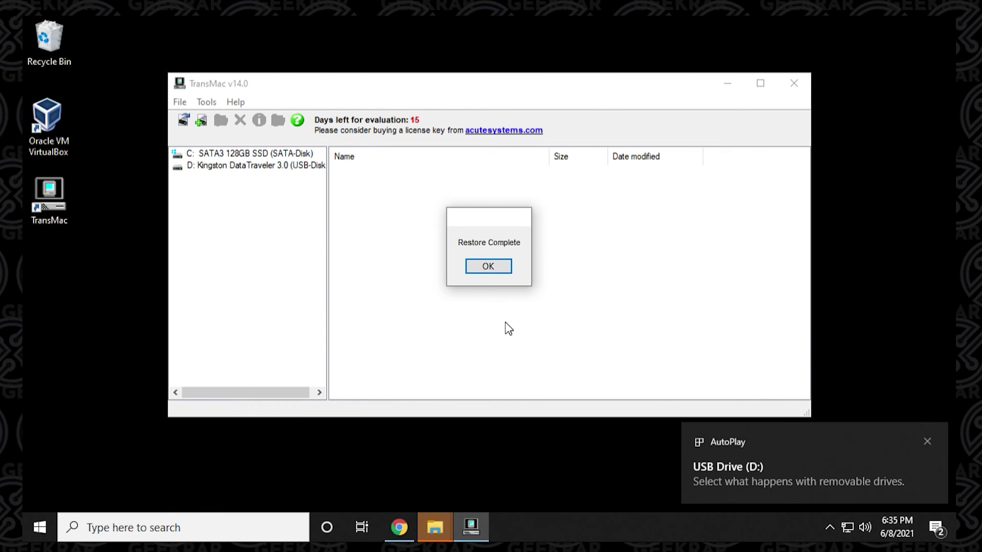
# - Dismiss the Restore Complete notice and bring up the Documents Explorer window
pyautogui.click(492, 268)
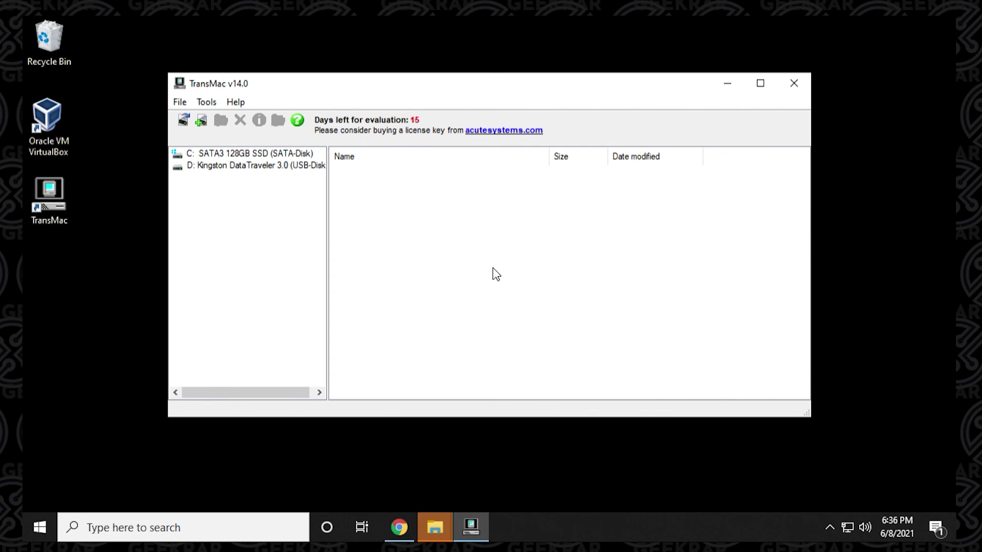
pyautogui.click(429, 525)
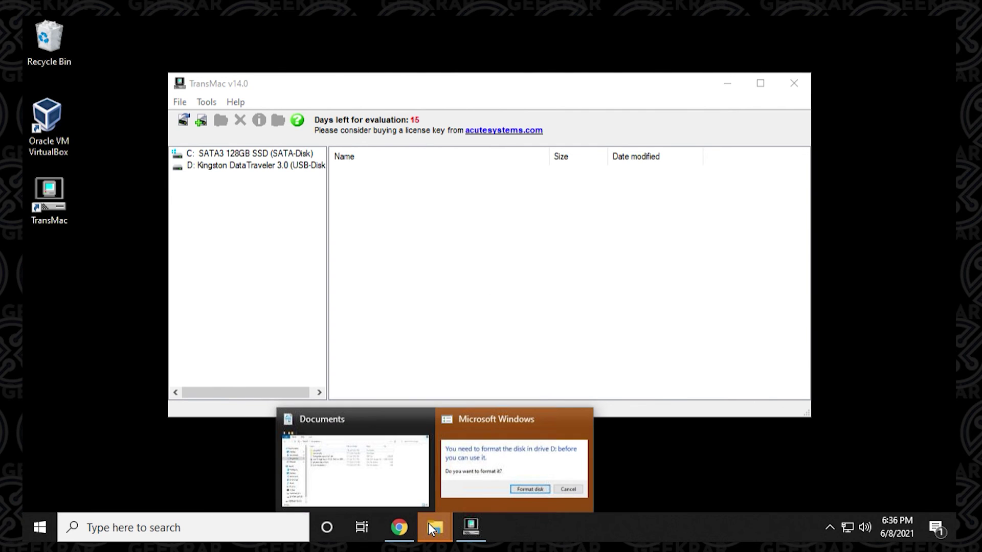
pyautogui.moveTo(471, 484)
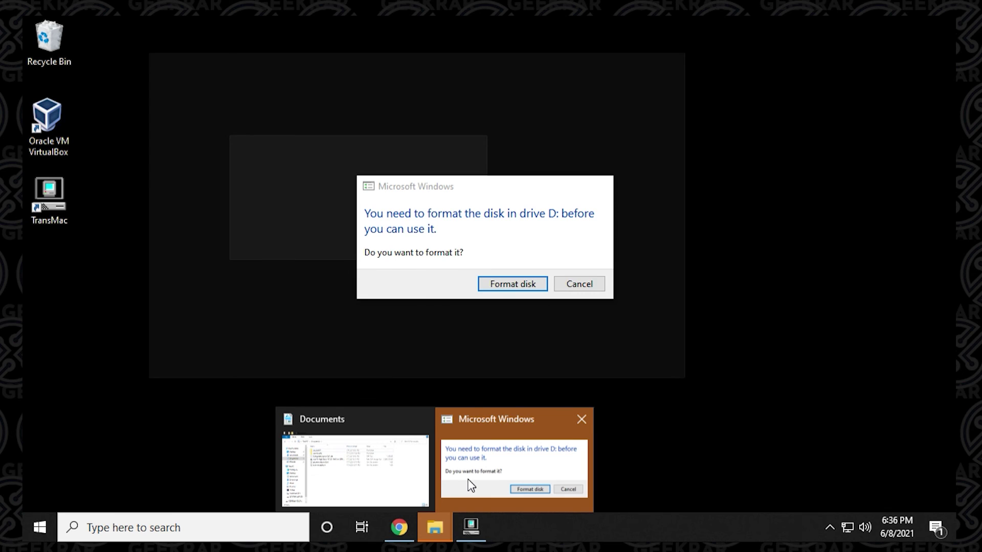
pyautogui.click(406, 477)
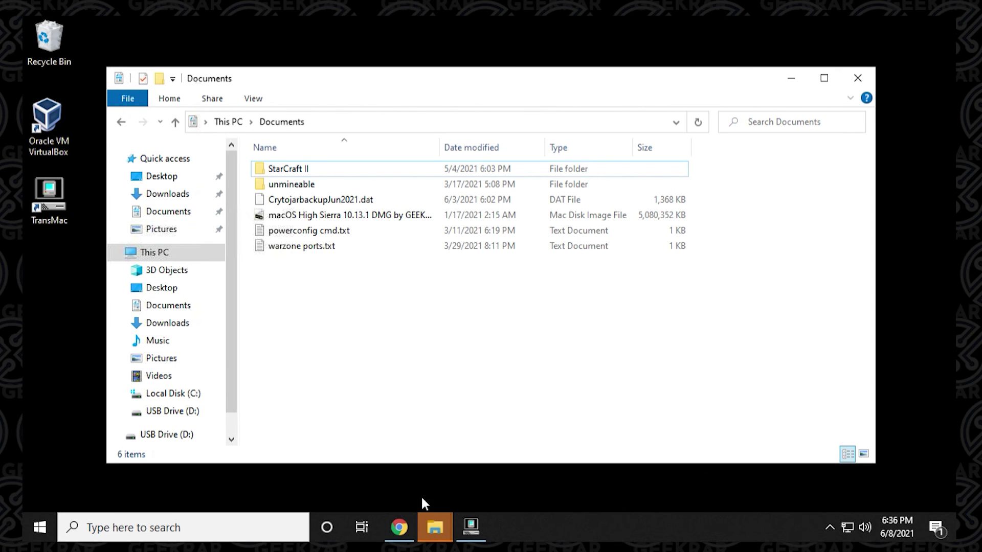
# - Cancel Windows' prompt to format drive D: and minimise the Documents window
pyautogui.moveTo(436, 515)
pyautogui.click(487, 485)
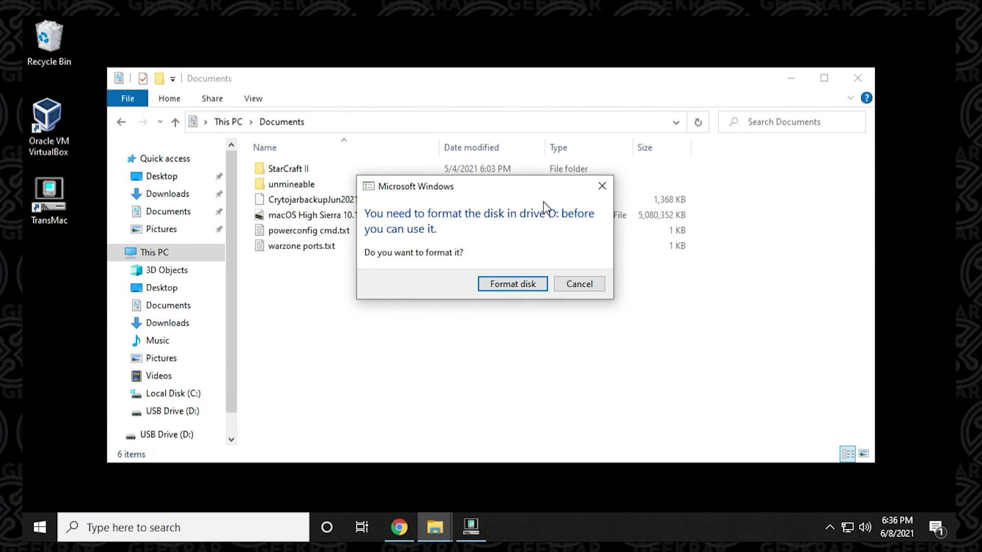
pyautogui.click(602, 191)
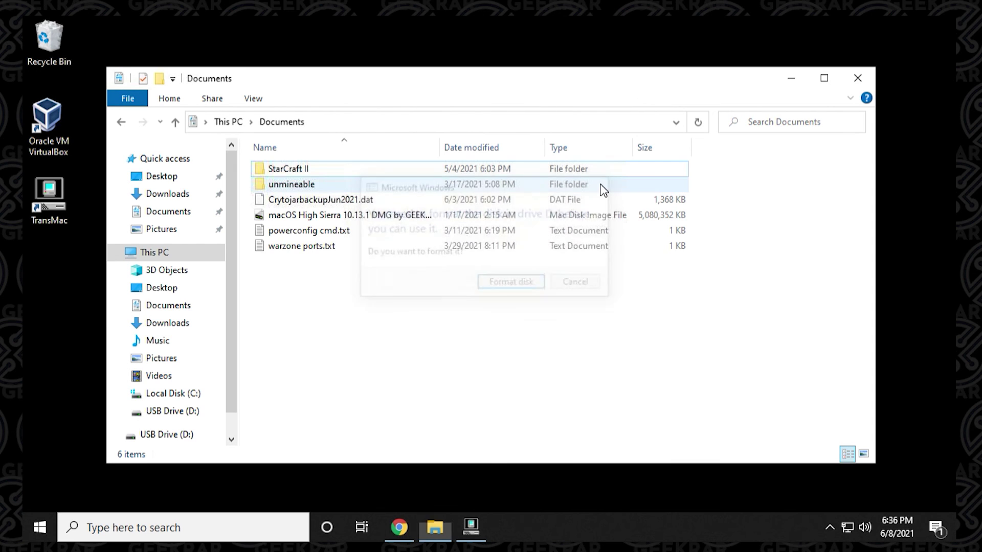
pyautogui.click(791, 77)
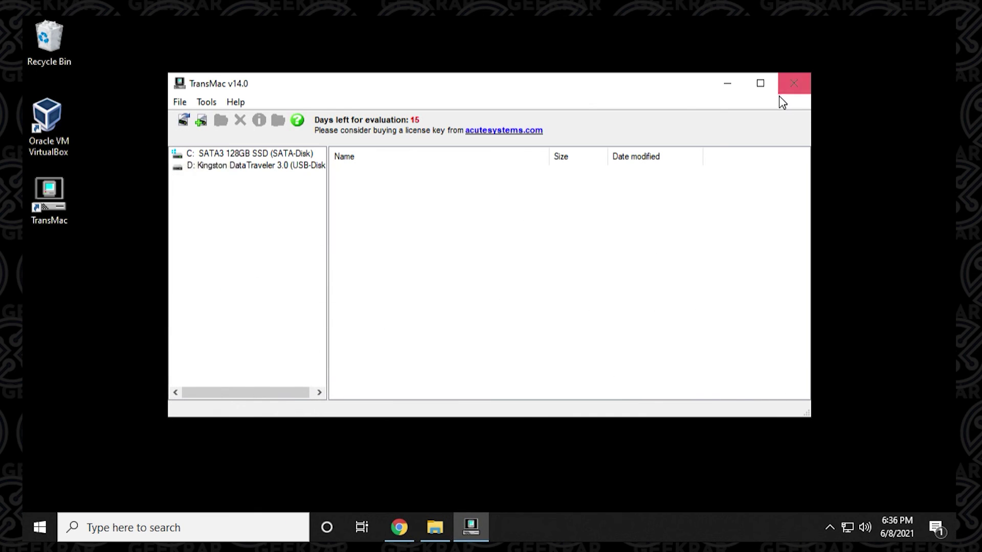